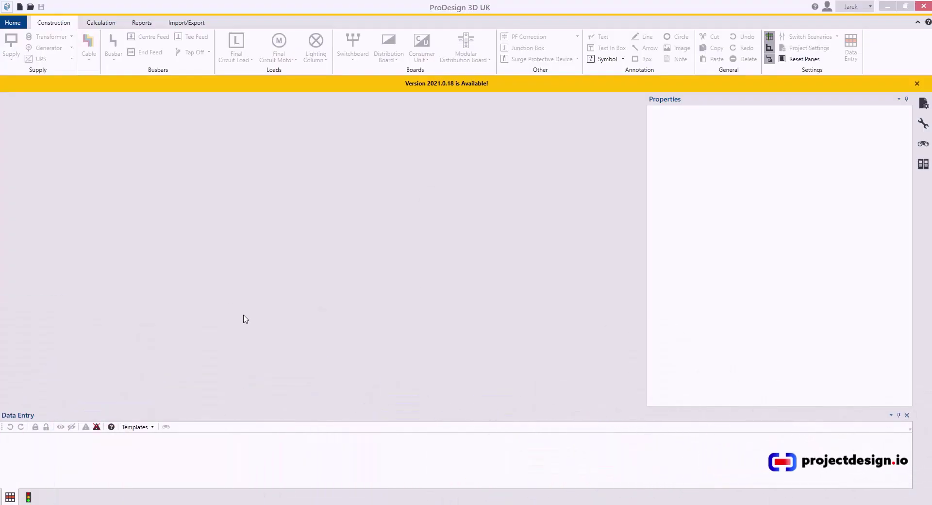
Create a new project from the UK project template A1 Source at Bottom (custom).
left_click(14, 23)
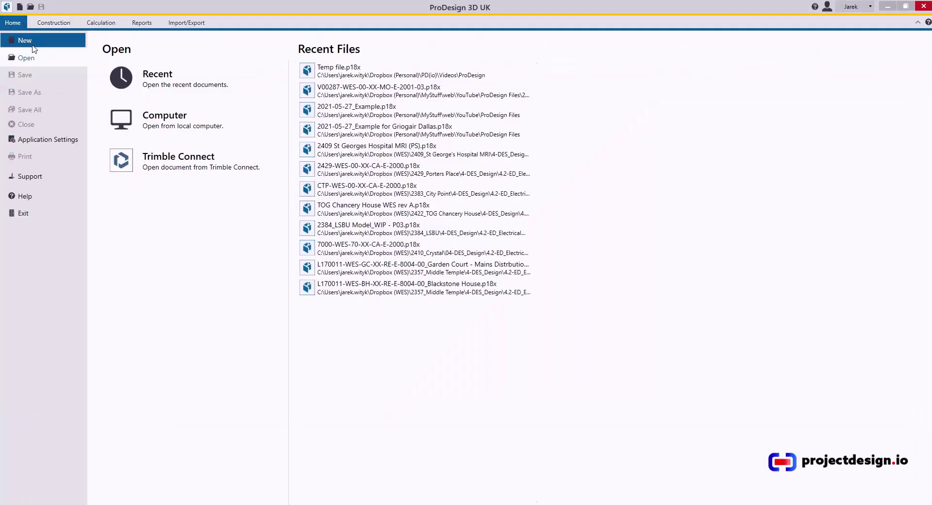
left_click(34, 48)
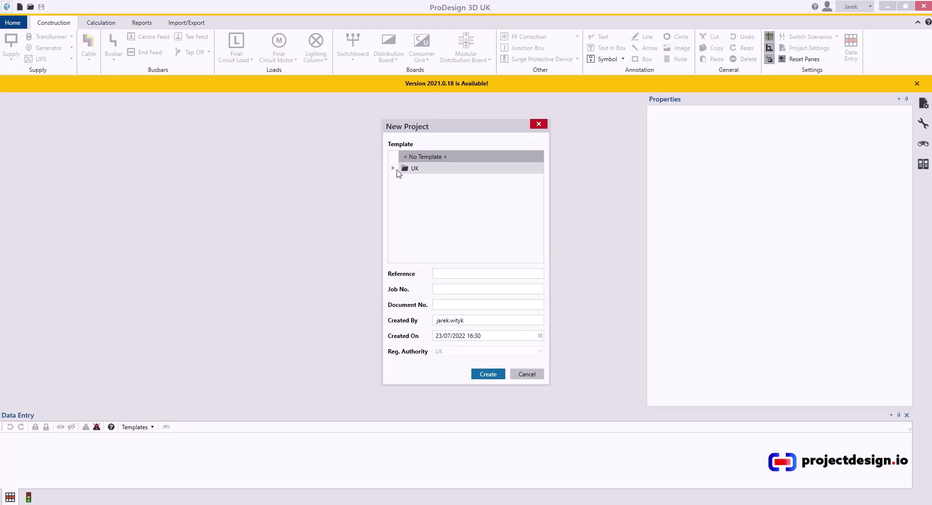
left_click(395, 169)
left_click(403, 180)
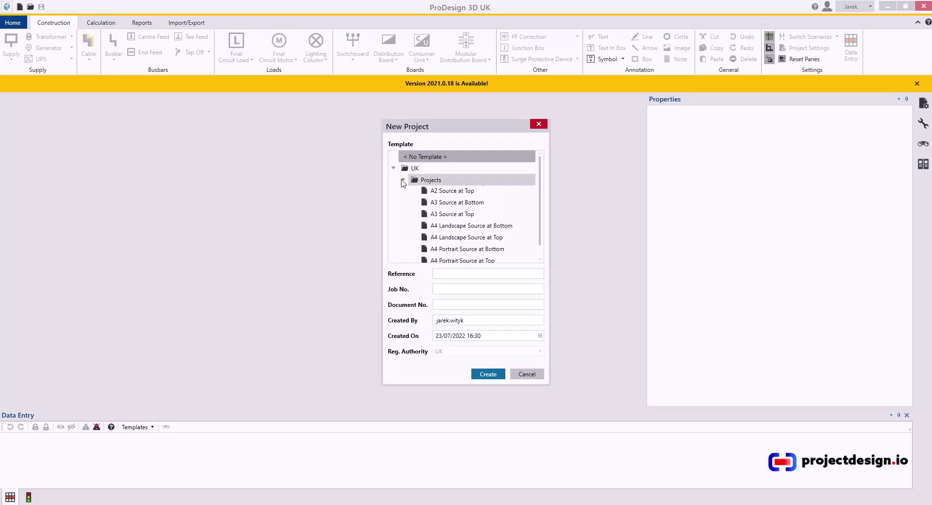
left_click(458, 229)
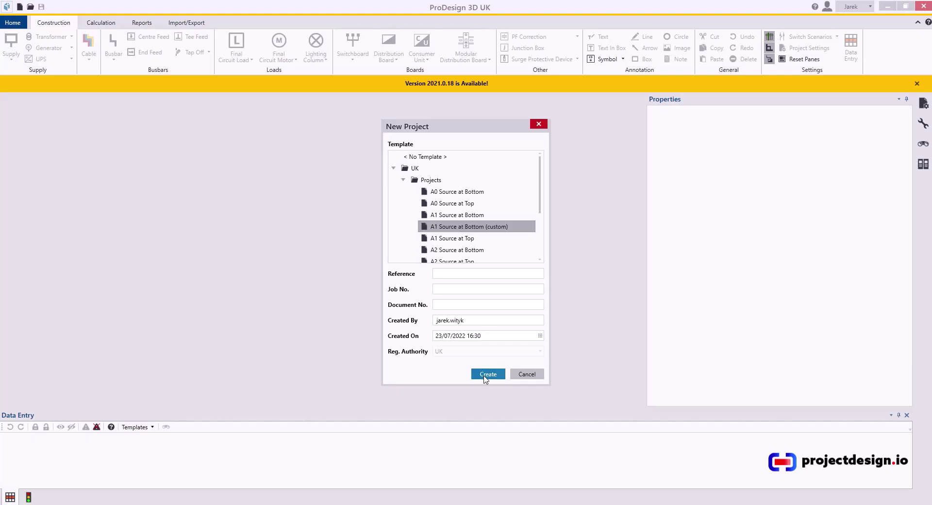
left_click(486, 375)
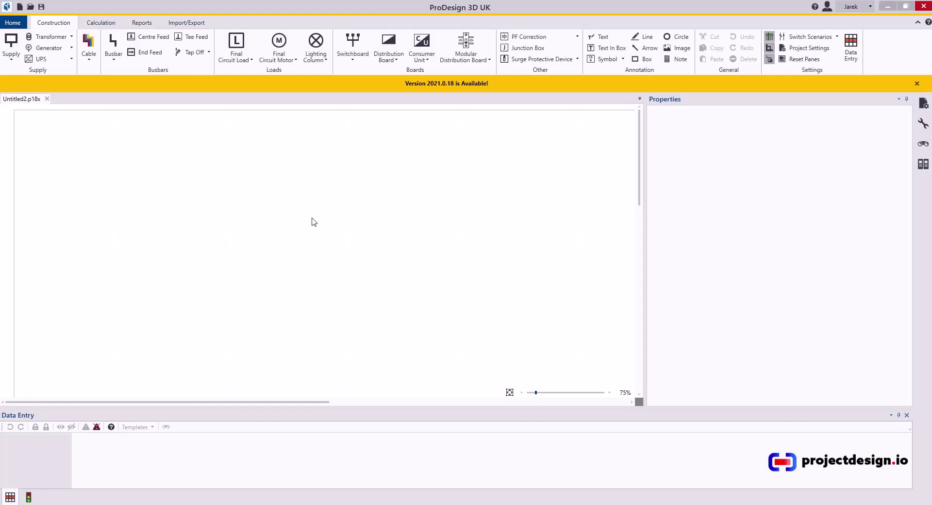
Place a Three Phase TN Supply in the lower part of the blank drawing sheet.
left_click(12, 102)
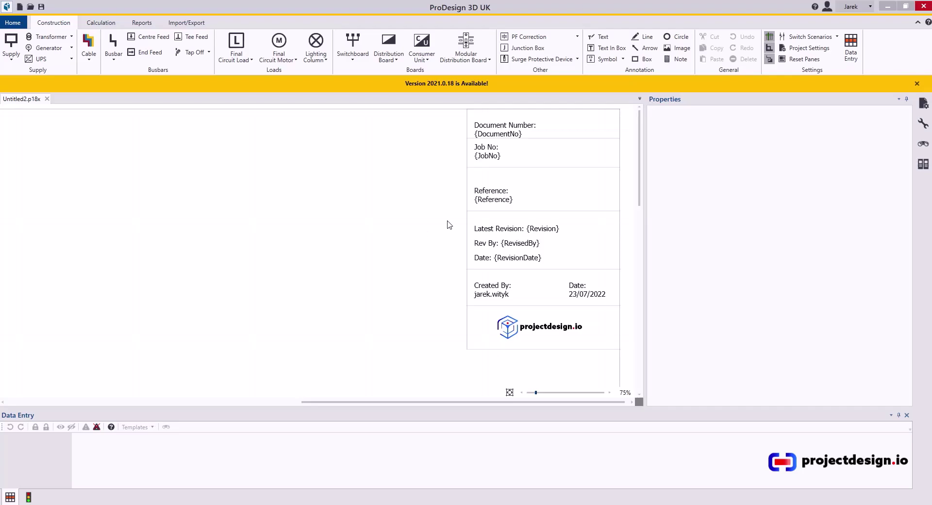
scroll(364, 254, "down", 1)
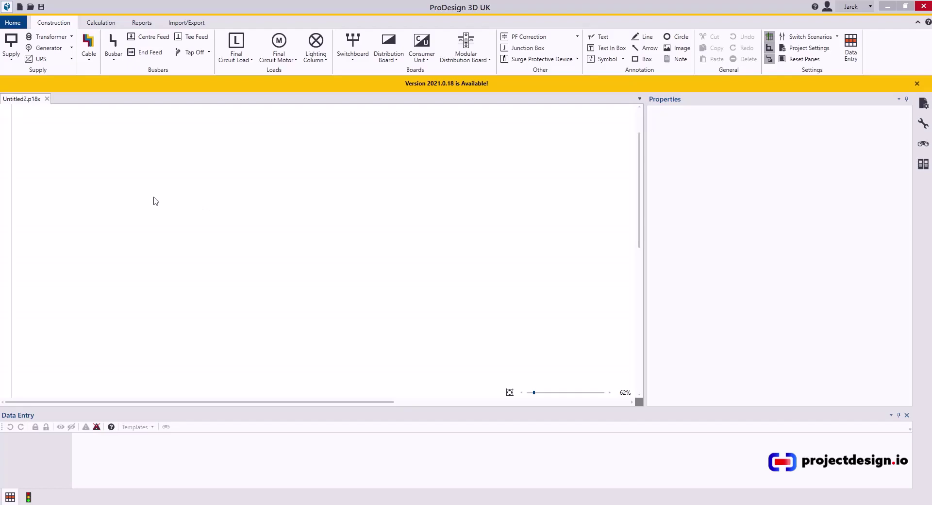
left_click(10, 57)
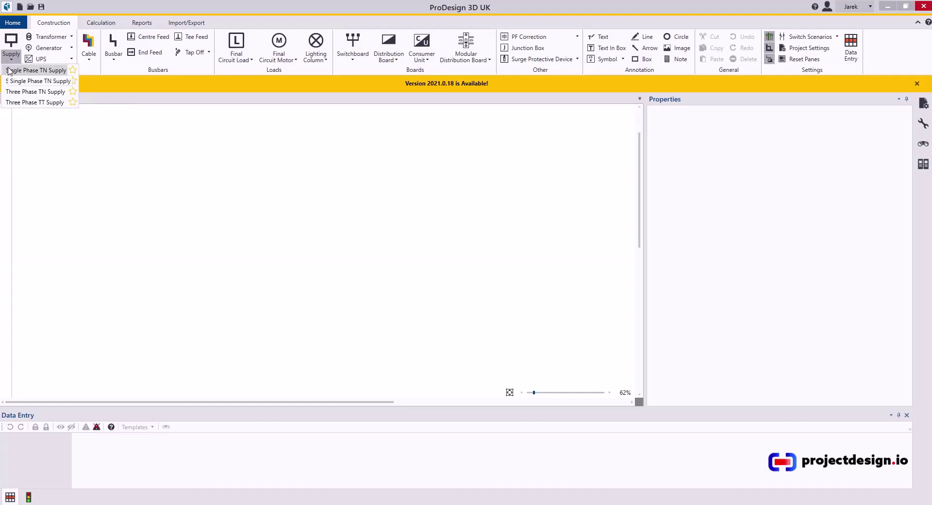
left_click(34, 91)
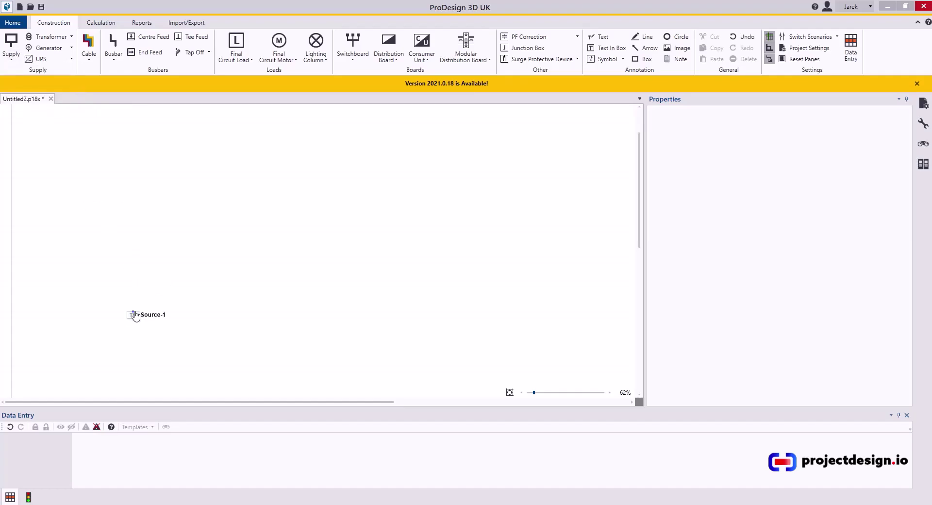
left_click(132, 314)
key("Escape")
Place a supply transformer on the sheet, to the right of the TN supply and level with it.
left_click(13, 62)
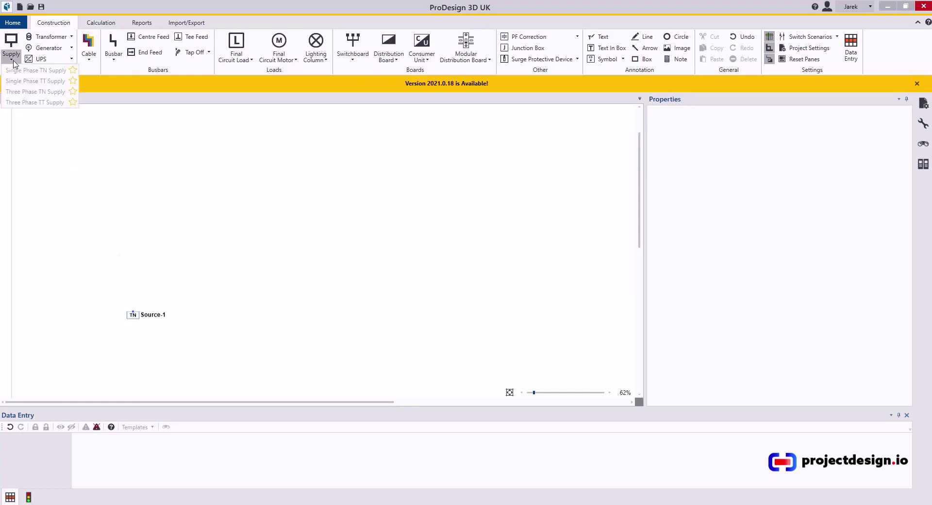
left_click(53, 37)
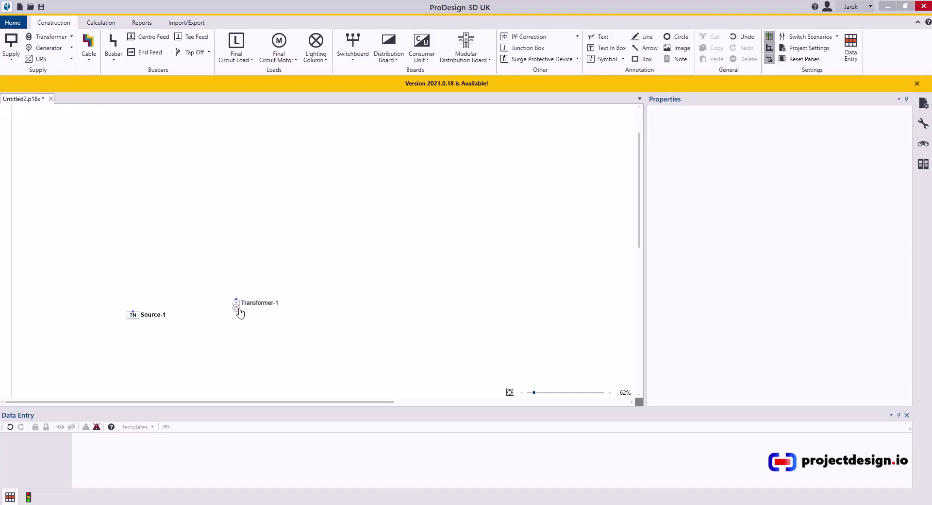
left_click(229, 316)
key("Escape")
left_click(159, 318)
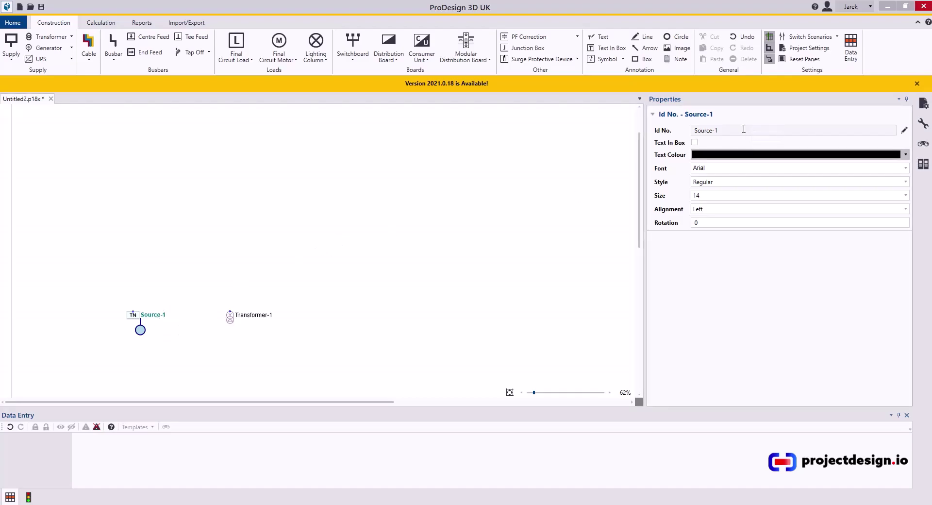
left_click(904, 132)
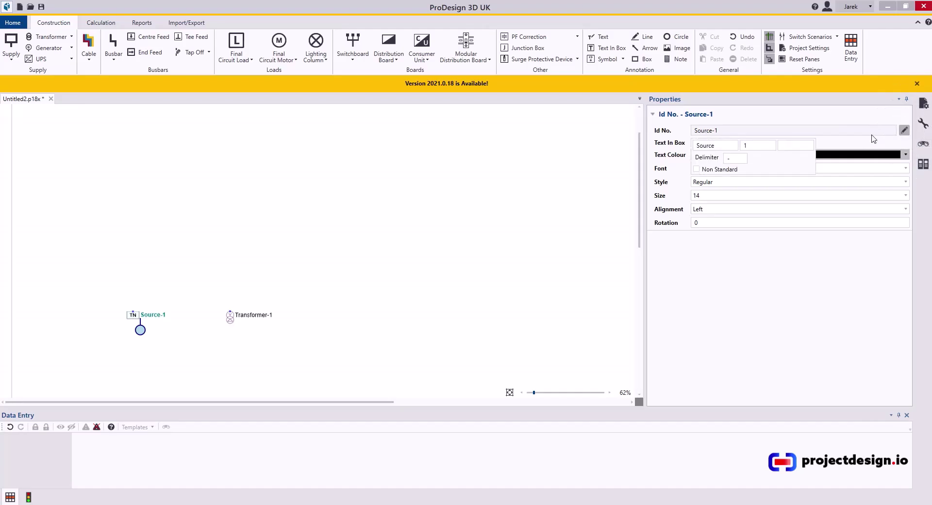
left_click(418, 179)
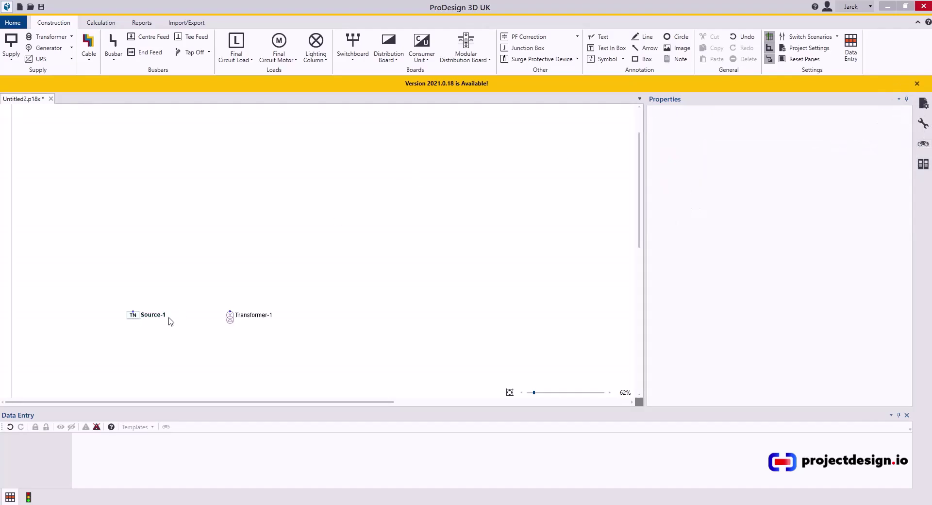
Give the TN supply a non-standard ID reading "Source 1".
left_click(153, 317)
double_click(154, 318)
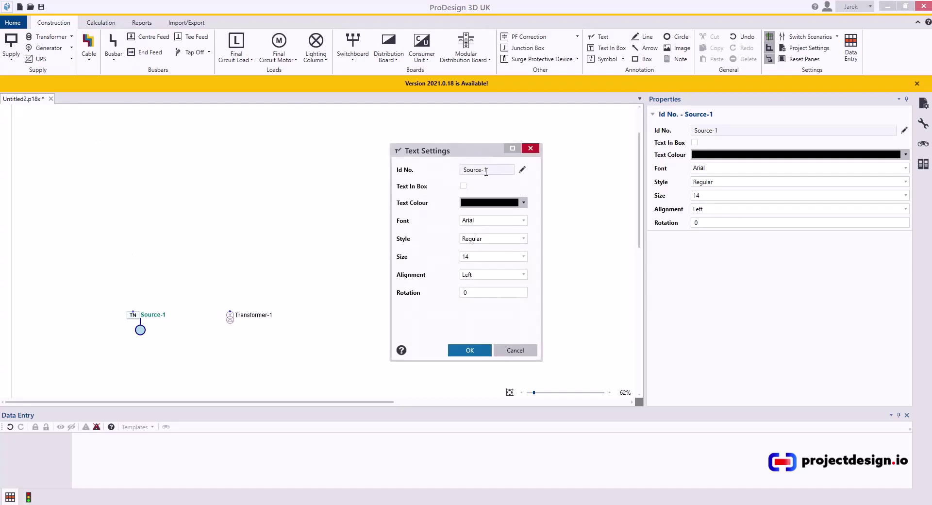
left_click(522, 170)
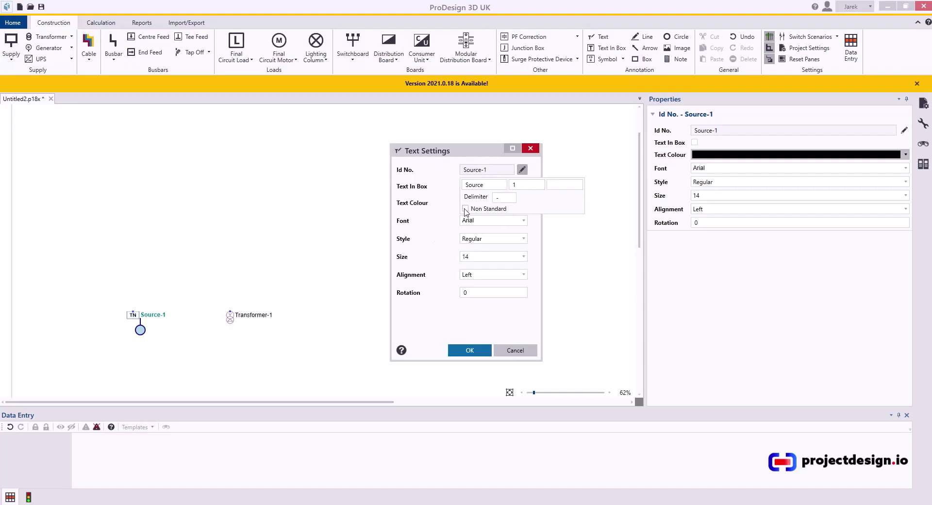
left_click(465, 210)
left_click(469, 184)
type("Sou")
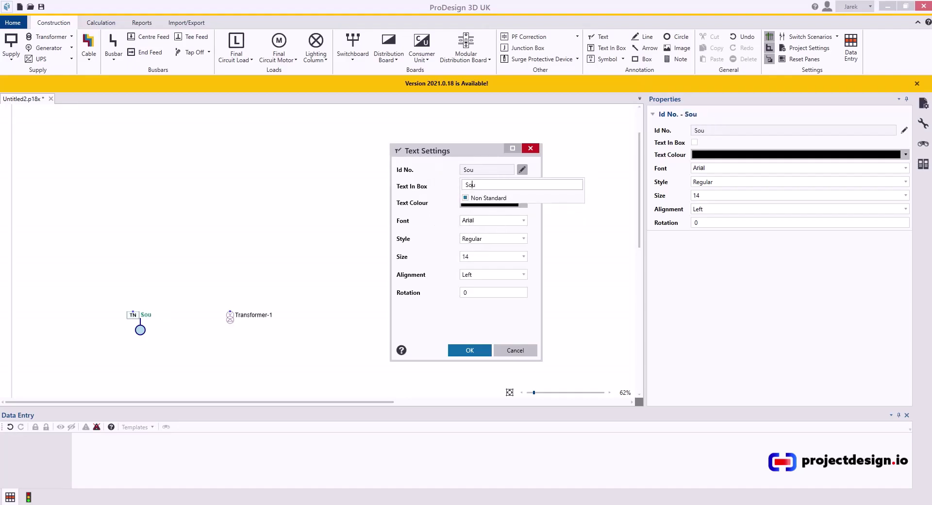
type("rce 1")
left_click(462, 346)
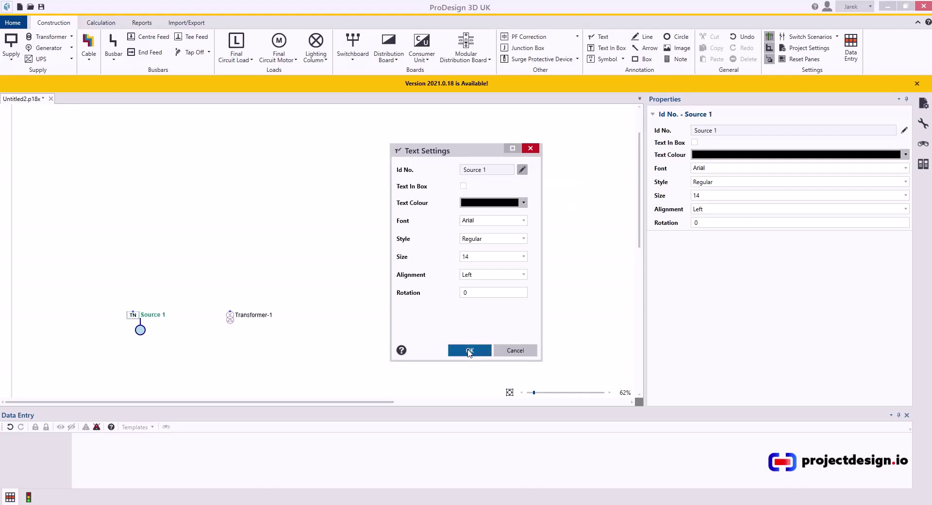
Give the transformer a non-standard ID reading "TX1".
double_click(253, 316)
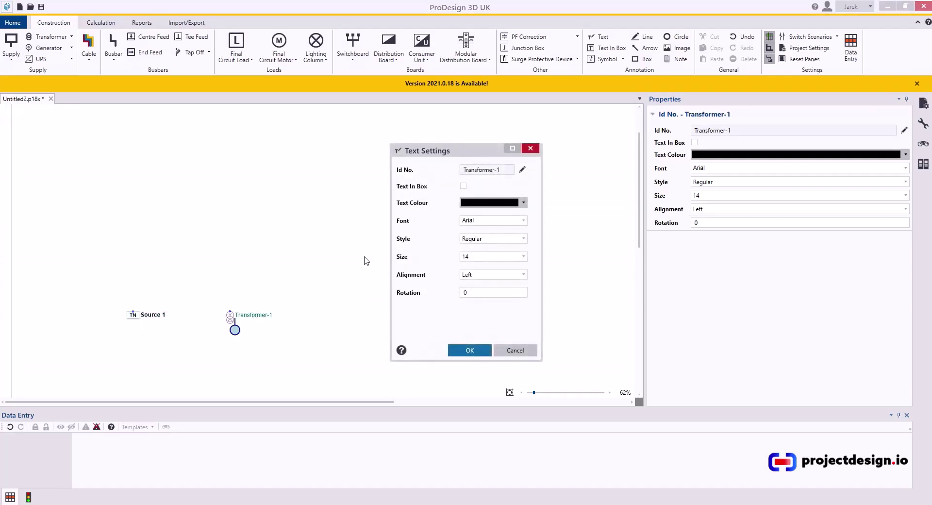
left_click(530, 148)
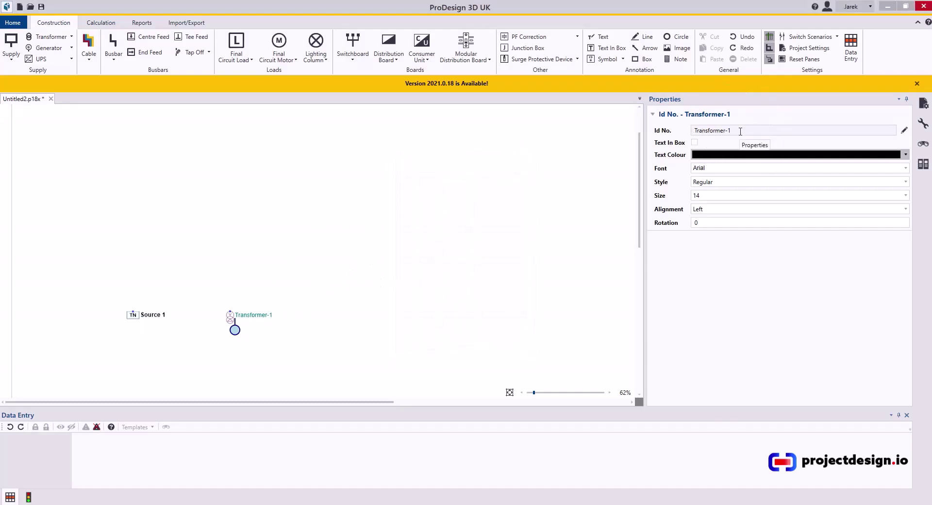
left_click(903, 130)
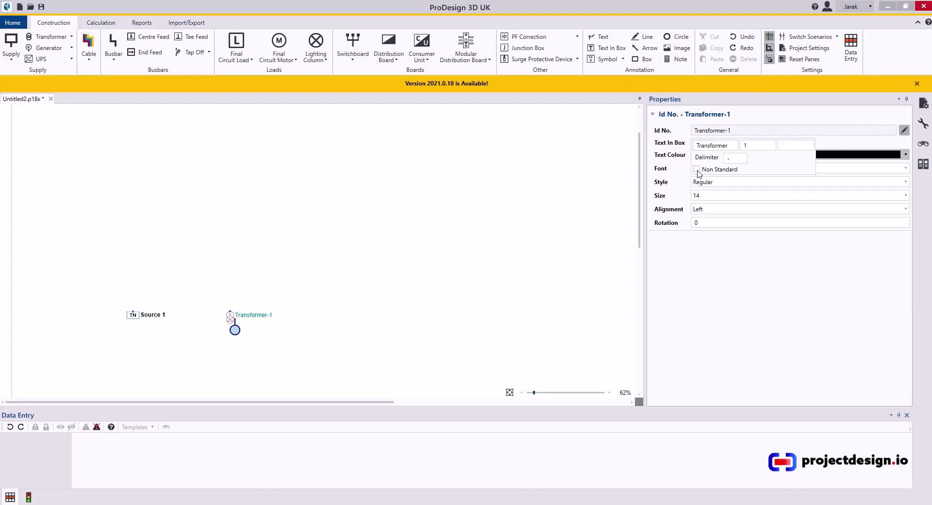
left_click(696, 163)
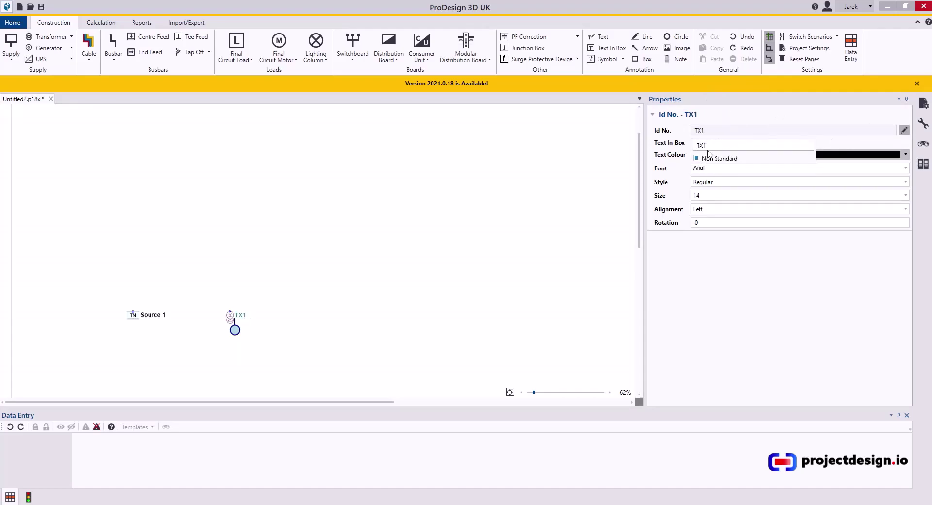
left_click(517, 256)
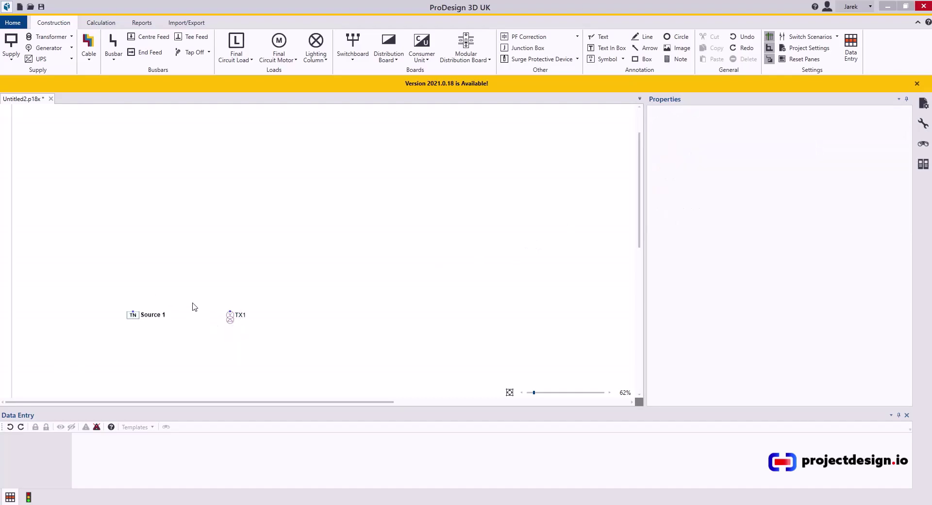
Review the line fault, earth fault and Ze values in the fault conditions of Source 1, leaving the settings without changes.
double_click(131, 318)
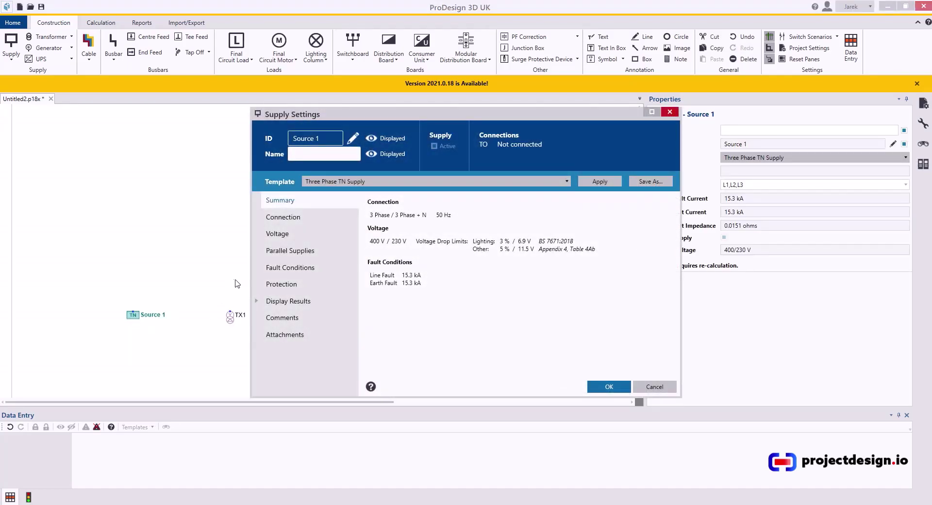
left_click(279, 268)
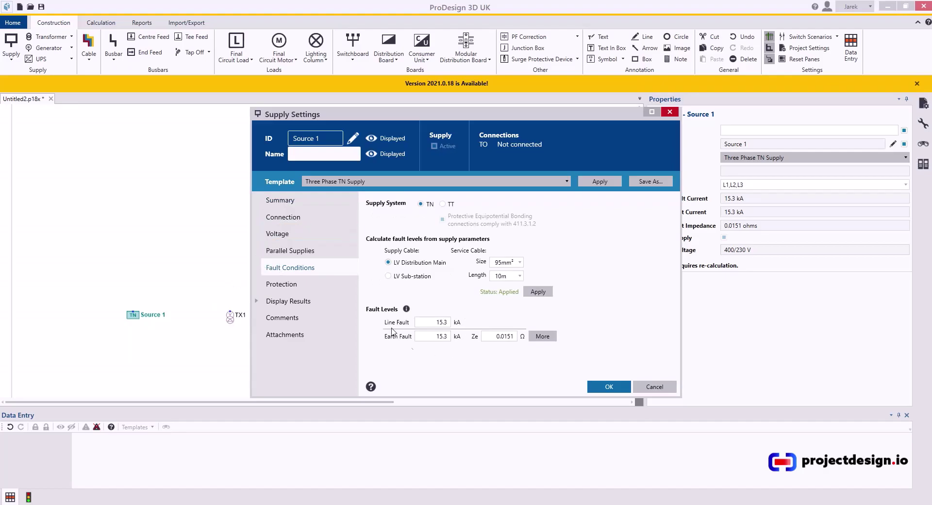
left_click(425, 322)
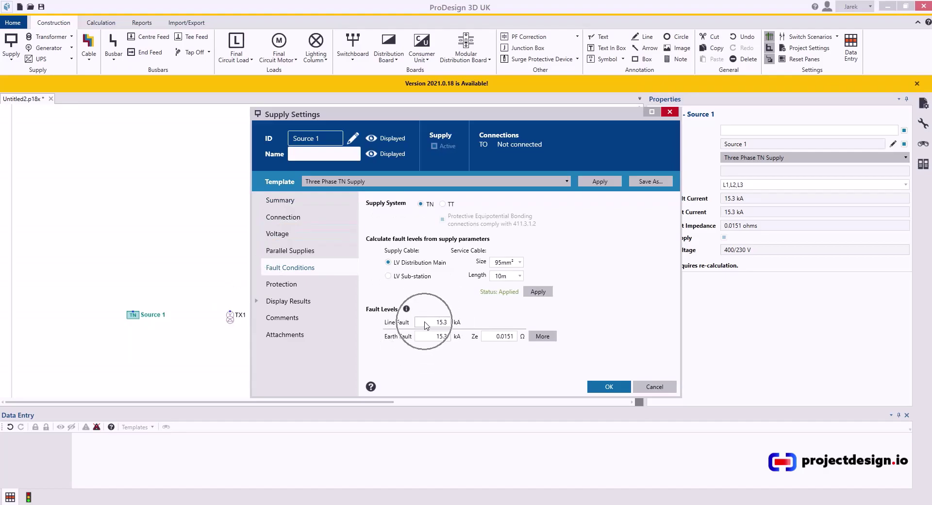
left_click(435, 339)
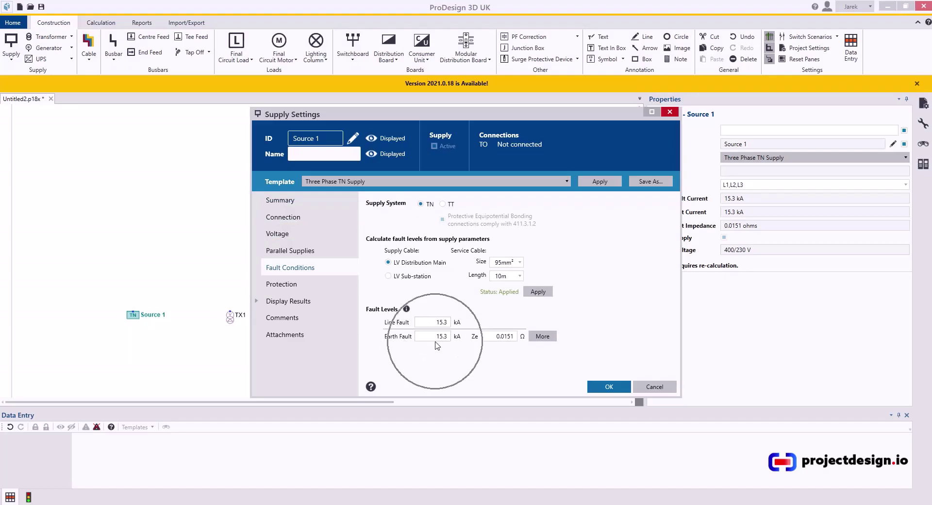
left_click(503, 336)
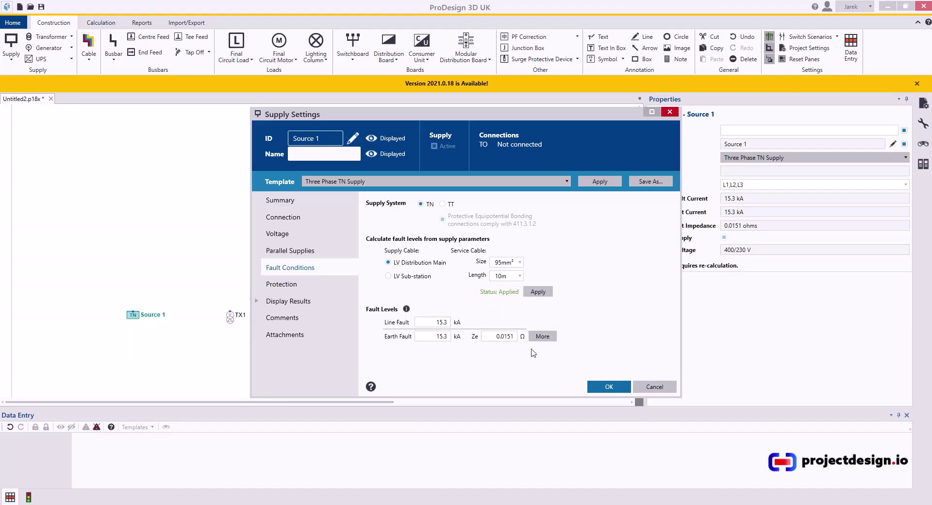
left_click(640, 387)
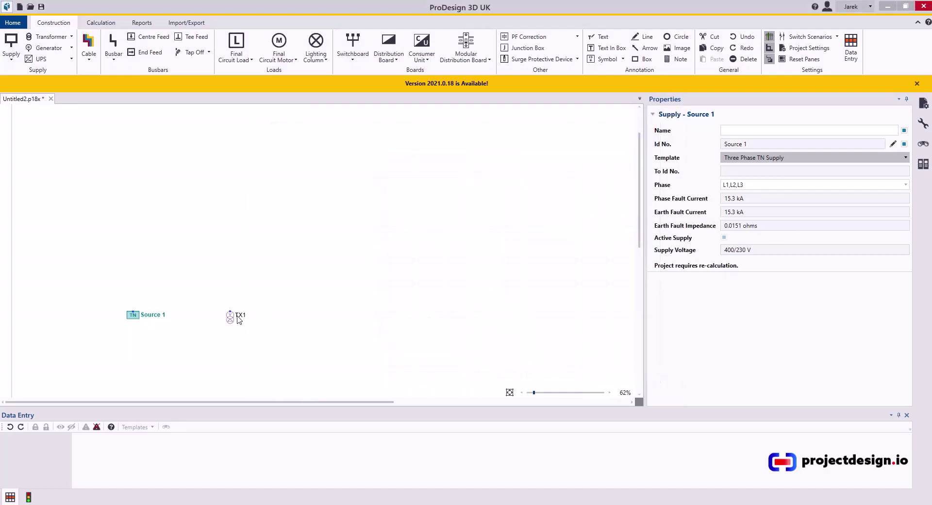
Open the fault conditions in the settings of transformer TX1.
double_click(235, 323)
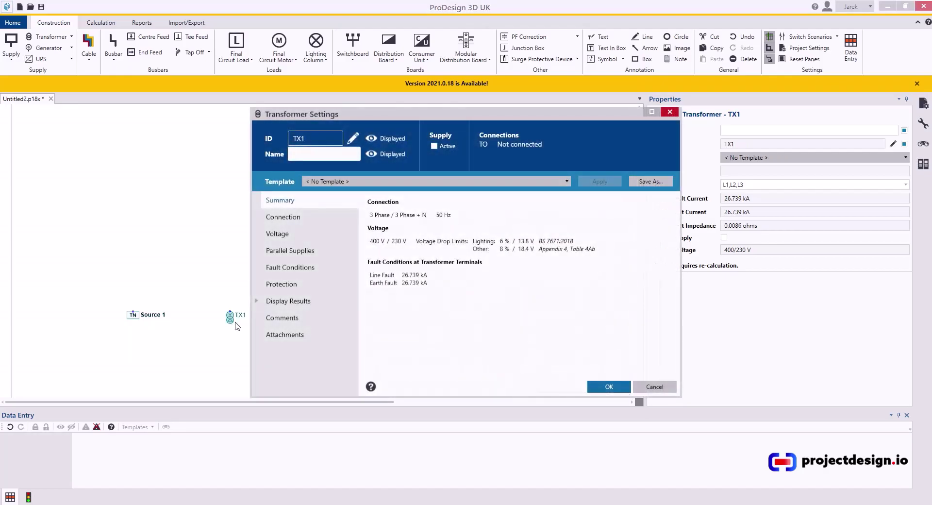
left_click(291, 270)
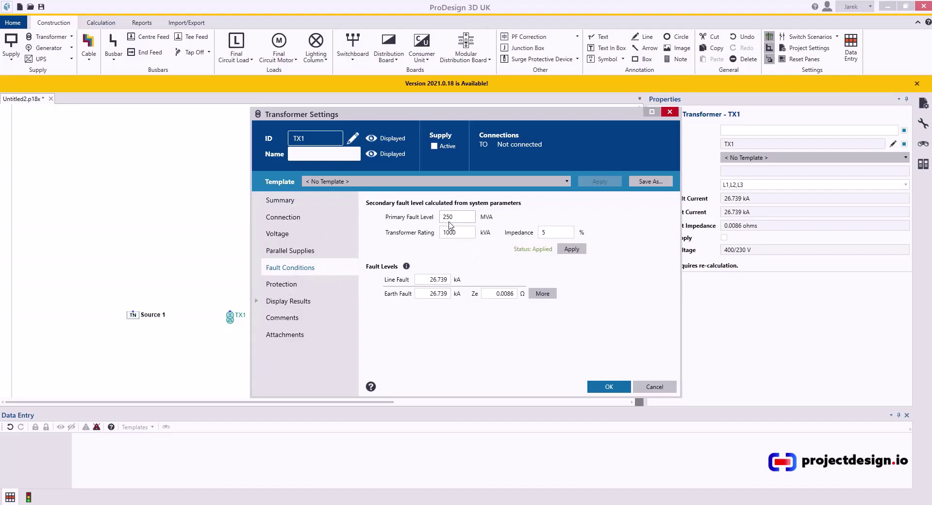
left_click(554, 234)
Read the impedance percentage on the transformer nameplate photo IMG_8524.JPG and close the photo.
left_click_drag(0, 189, 382, 93)
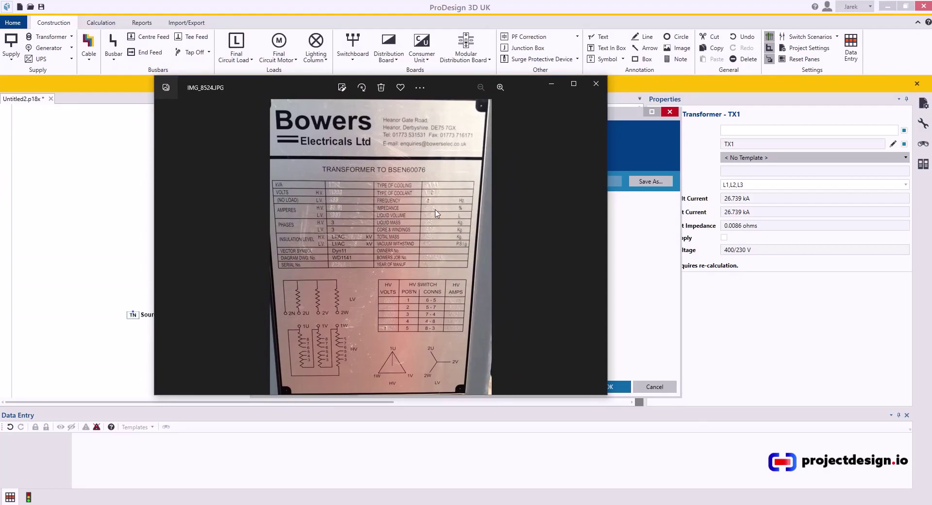
scroll(437, 212, "up", 5)
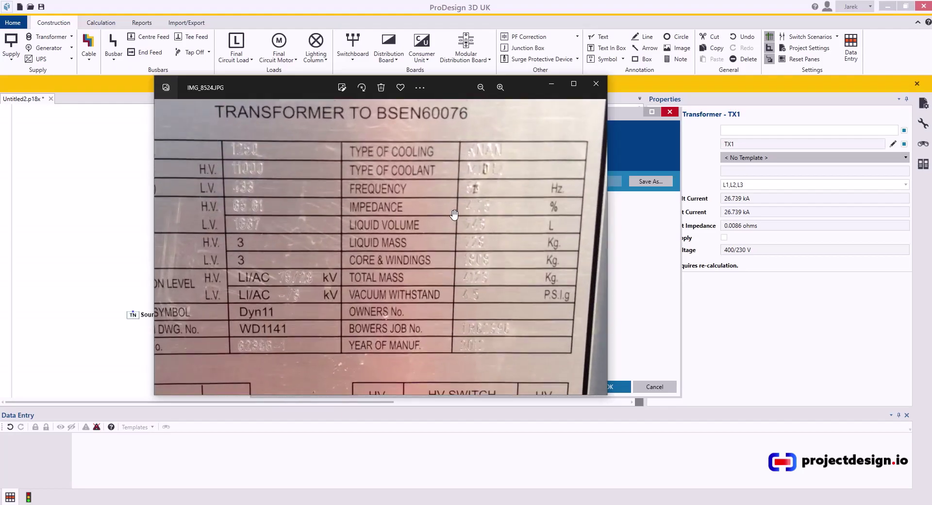
scroll(461, 232, "up", 2)
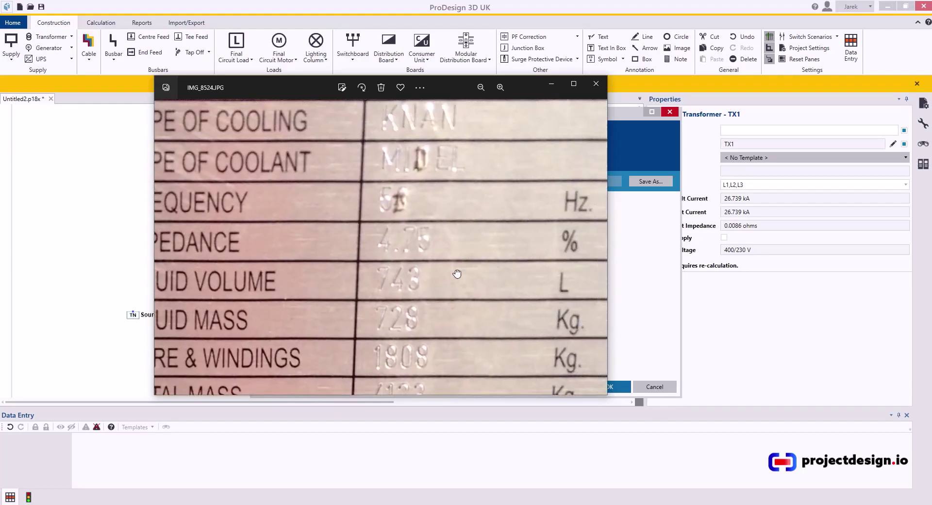
left_click(429, 247)
left_click_drag(363, 251, 273, 243)
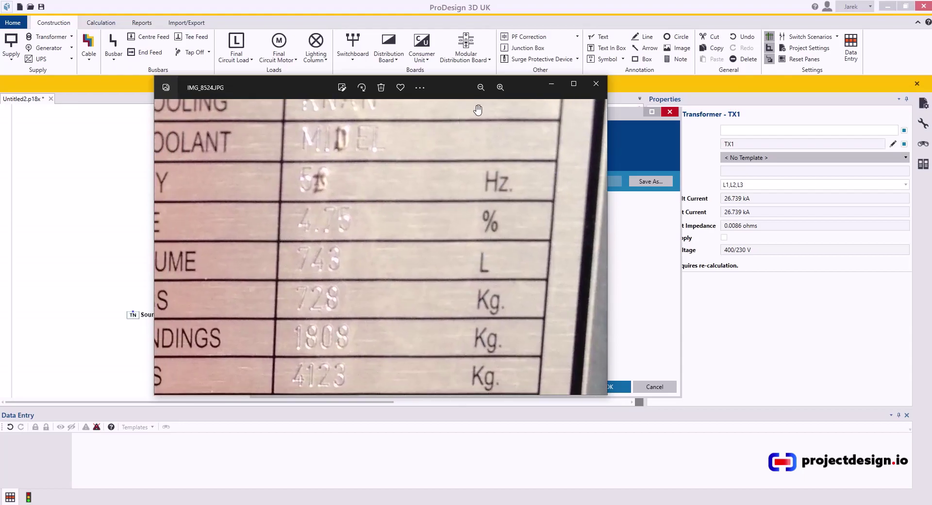
left_click_drag(521, 87, 501, 142)
key("alt+F4")
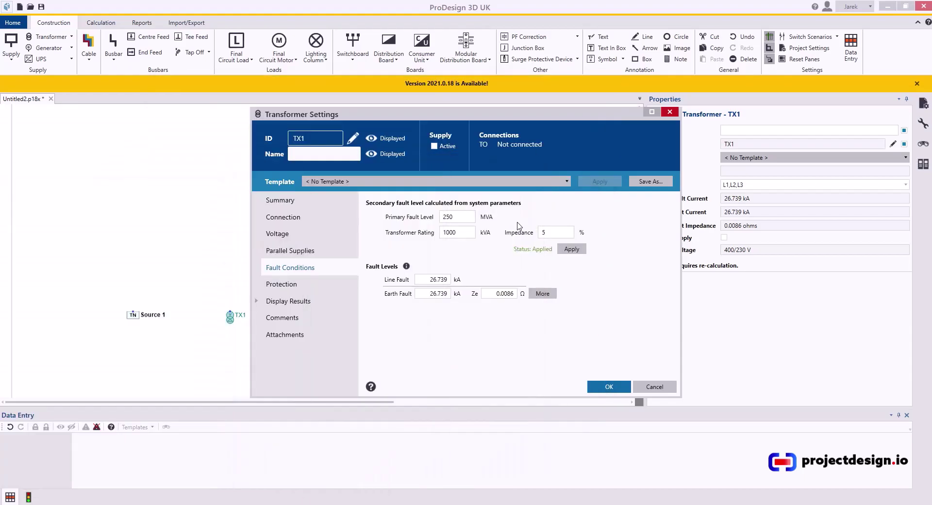
Set the impedance of transformer TX1 to 4.75 %, recalculate its fault levels and accept the settings.
double_click(544, 232)
left_click(571, 248)
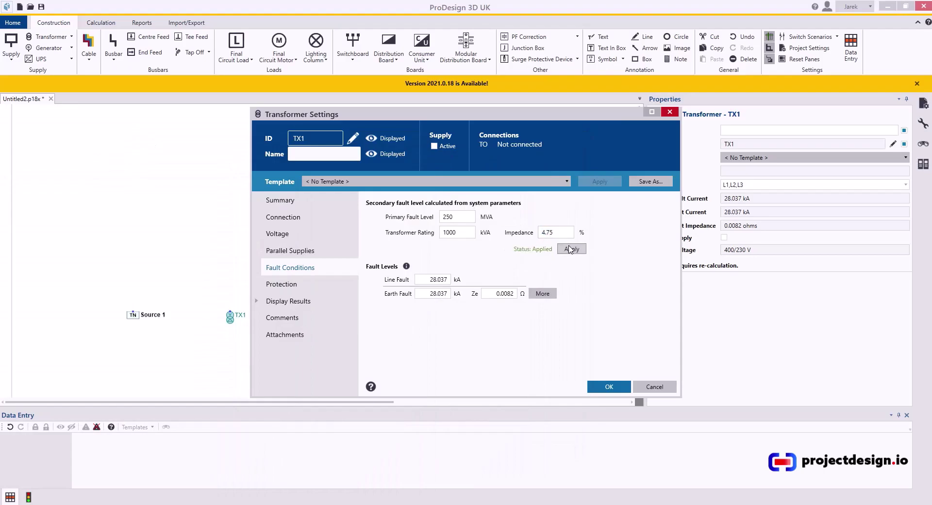
left_click(608, 387)
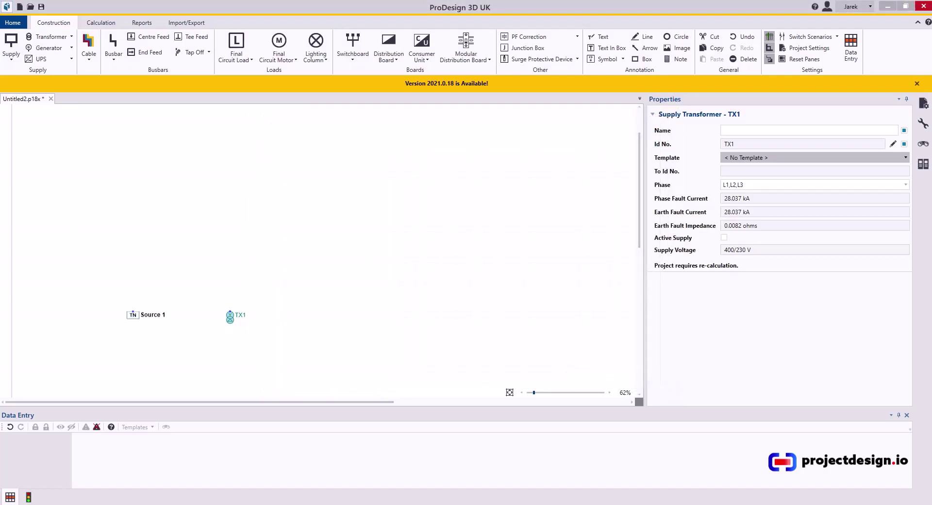